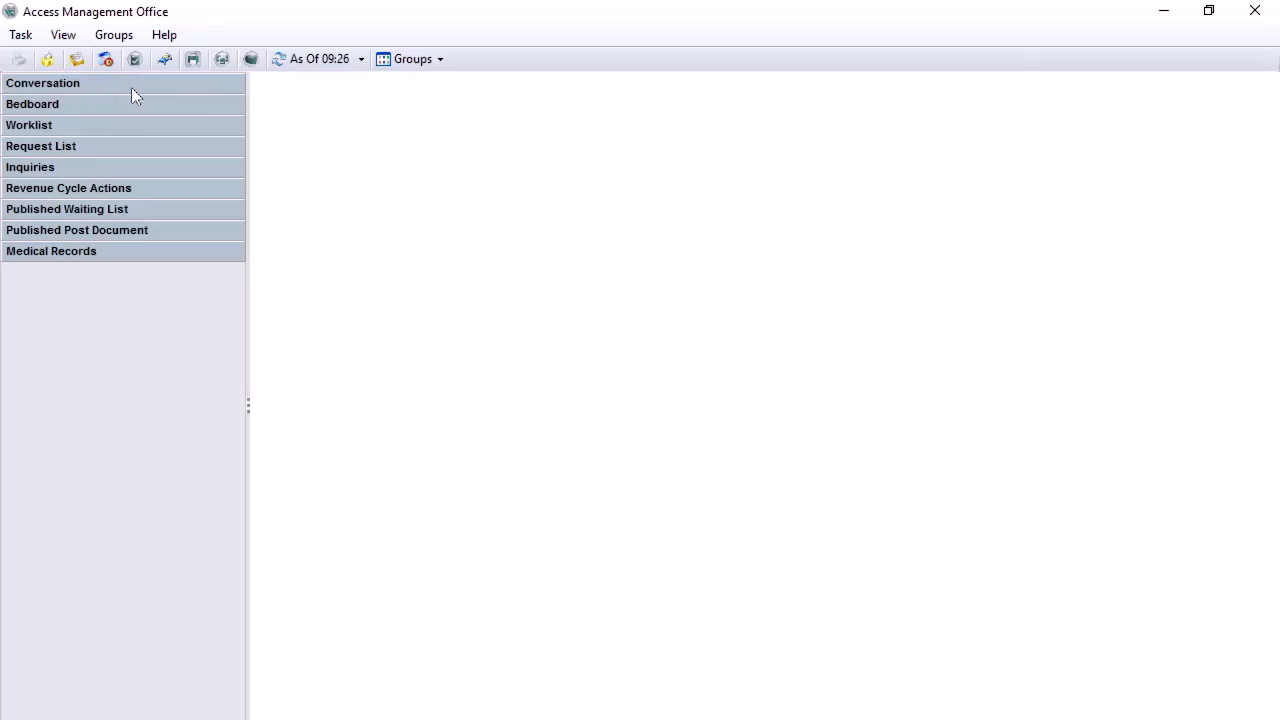
Open the BTHFT Appointment to be Scheduled published waiting list, filtered to the individual value Gastroenterology
left_click(75, 212)
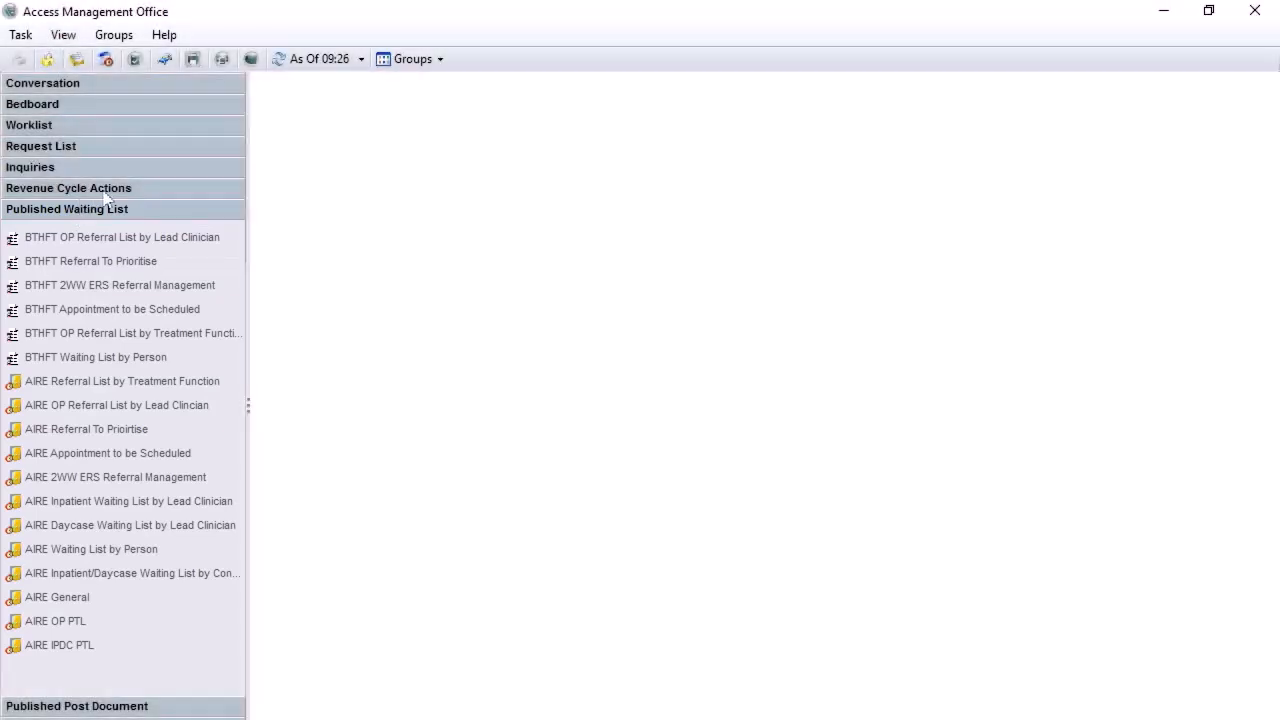
left_click(68, 316)
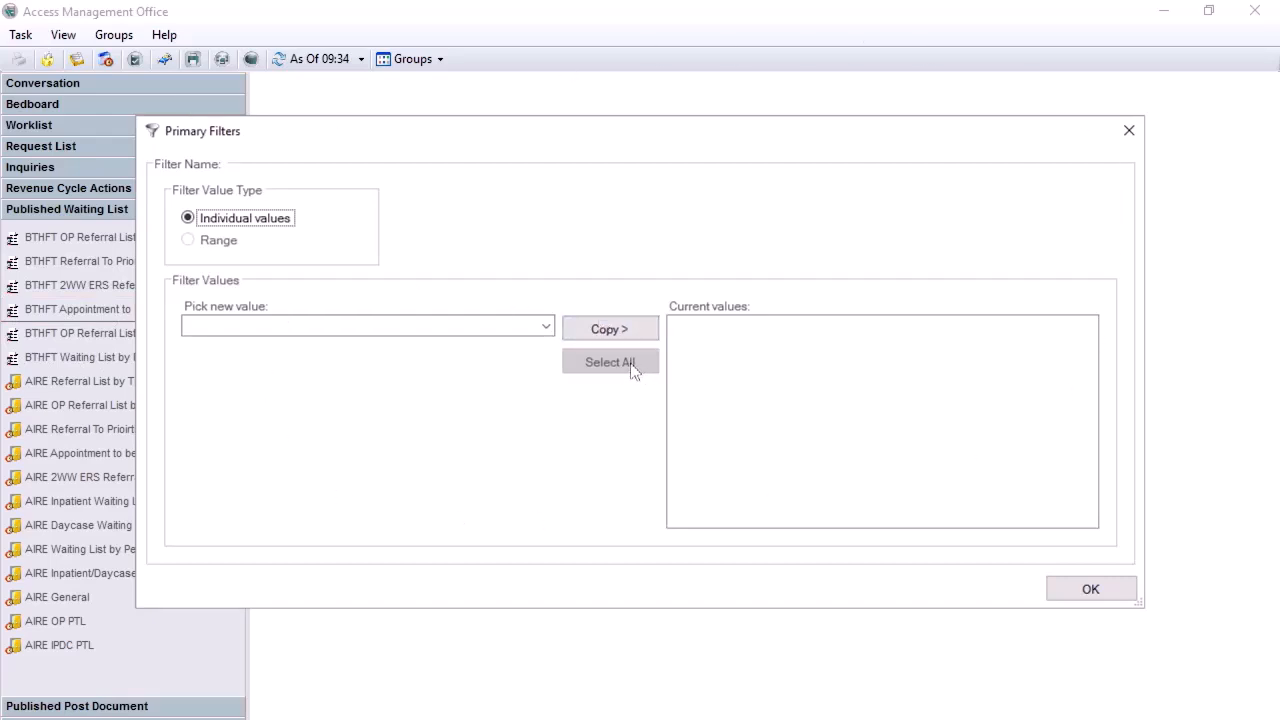
left_click(301, 324)
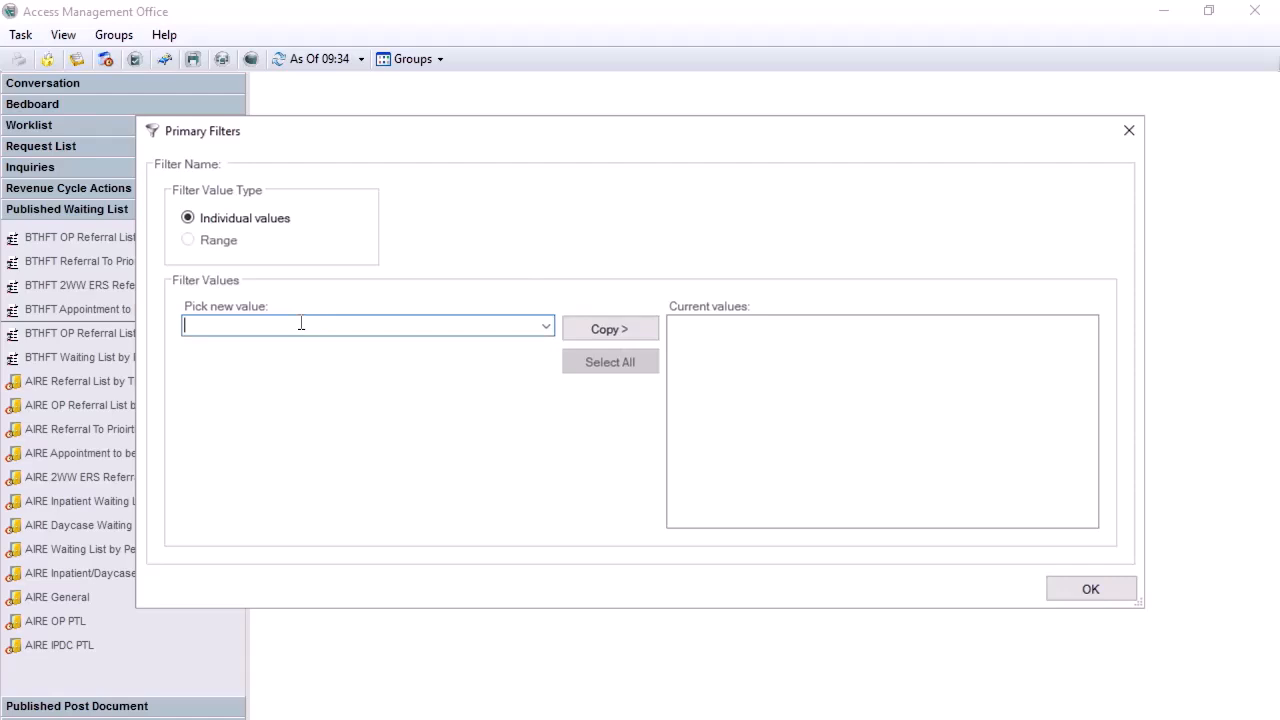
type("Gastroenterology")
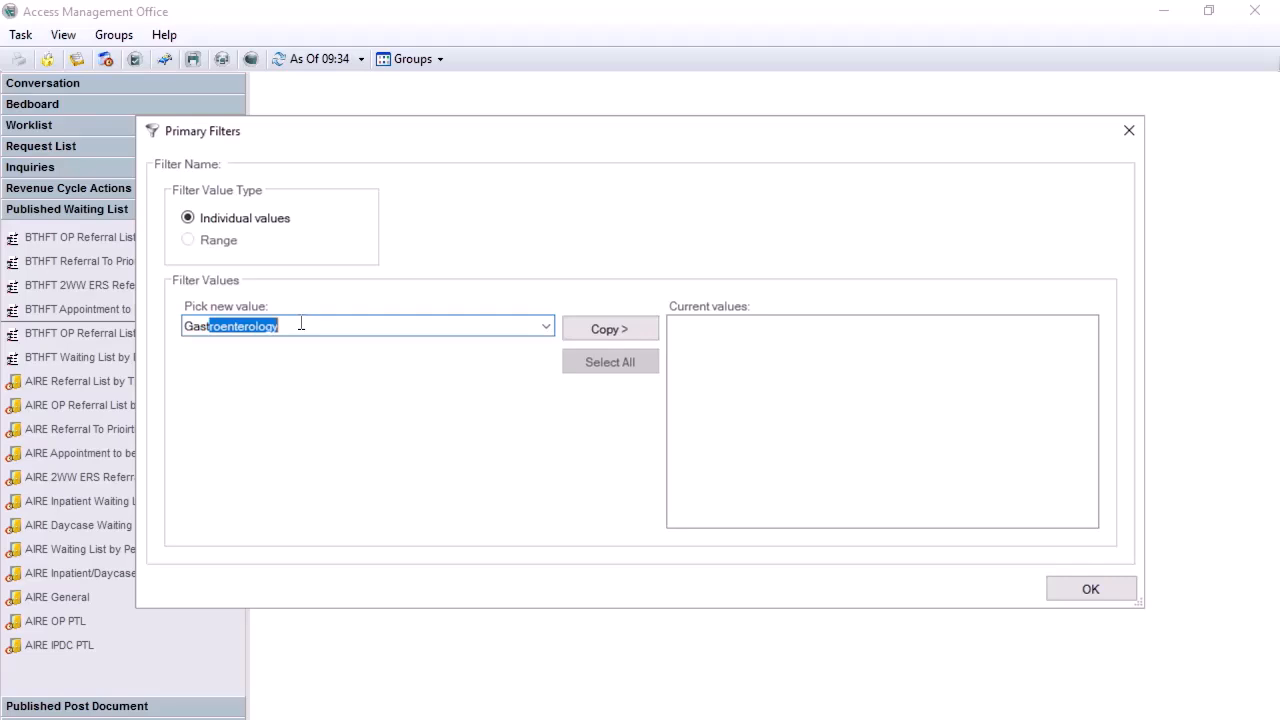
left_click(608, 329)
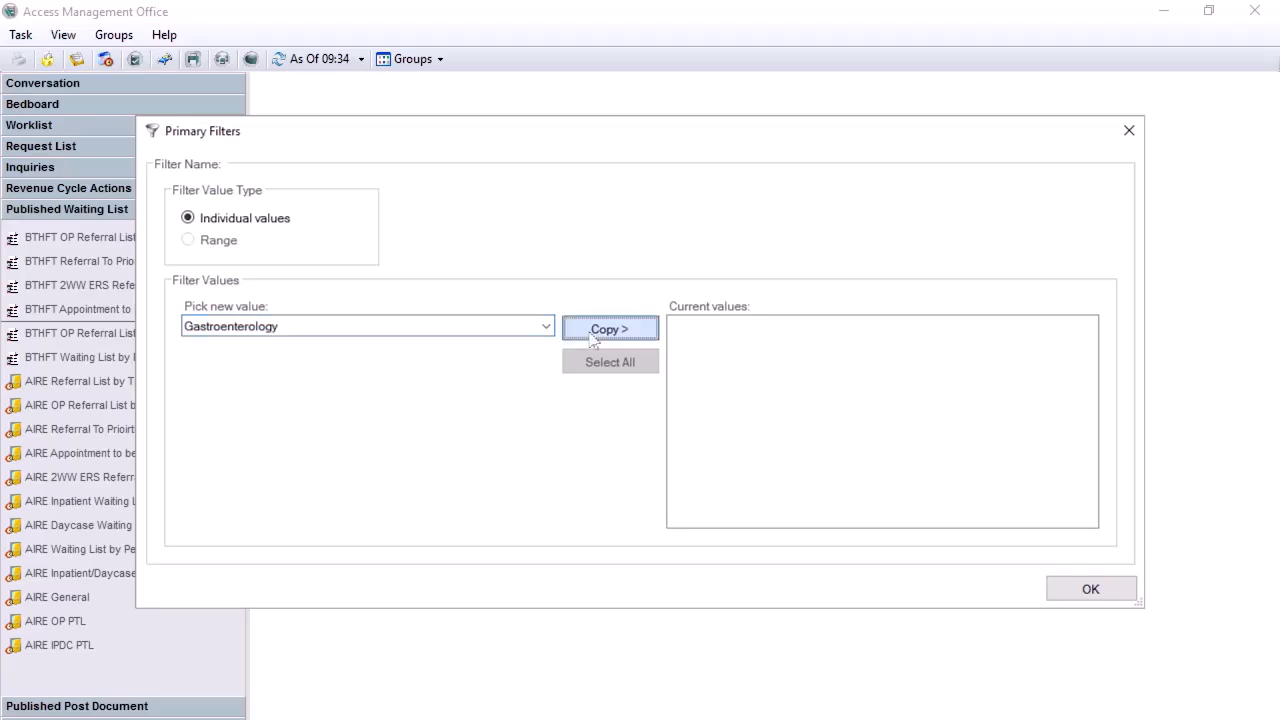
left_click(1097, 596)
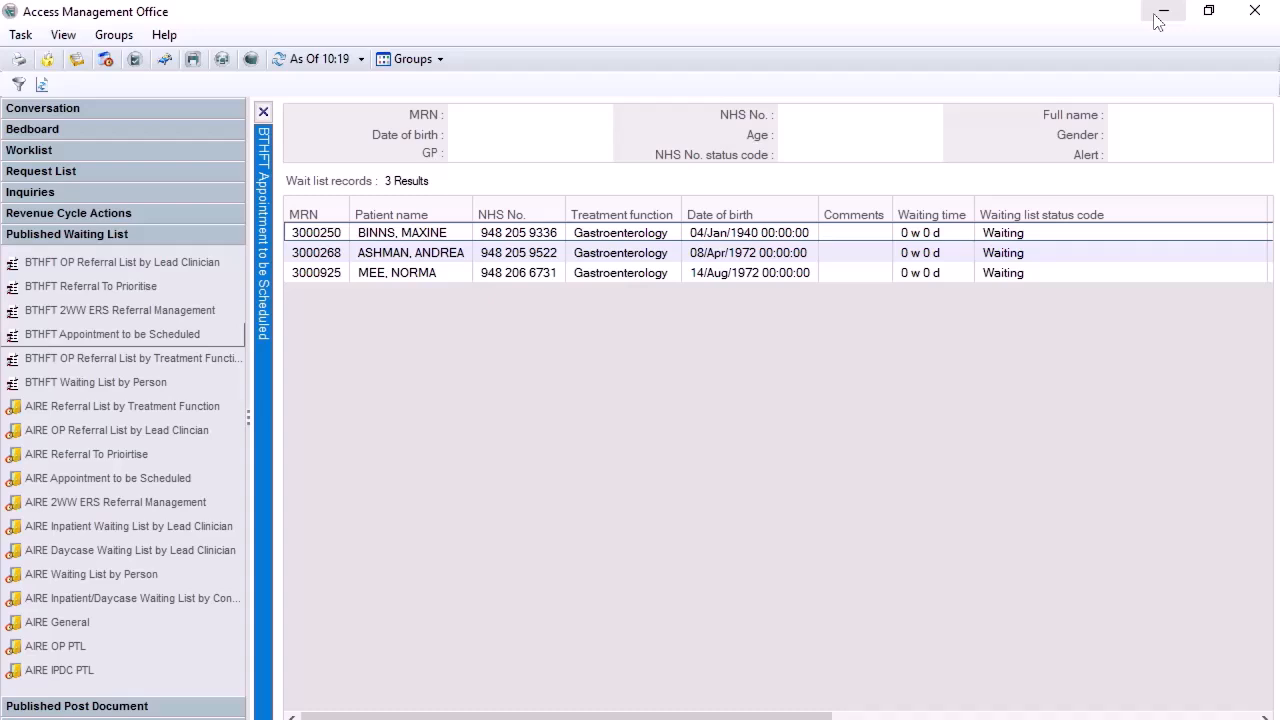
Start scheduling an appointment for the third patient in the waiting list, switching to the Scheduling Appointment Book
left_click(363, 272)
right_click(360, 272)
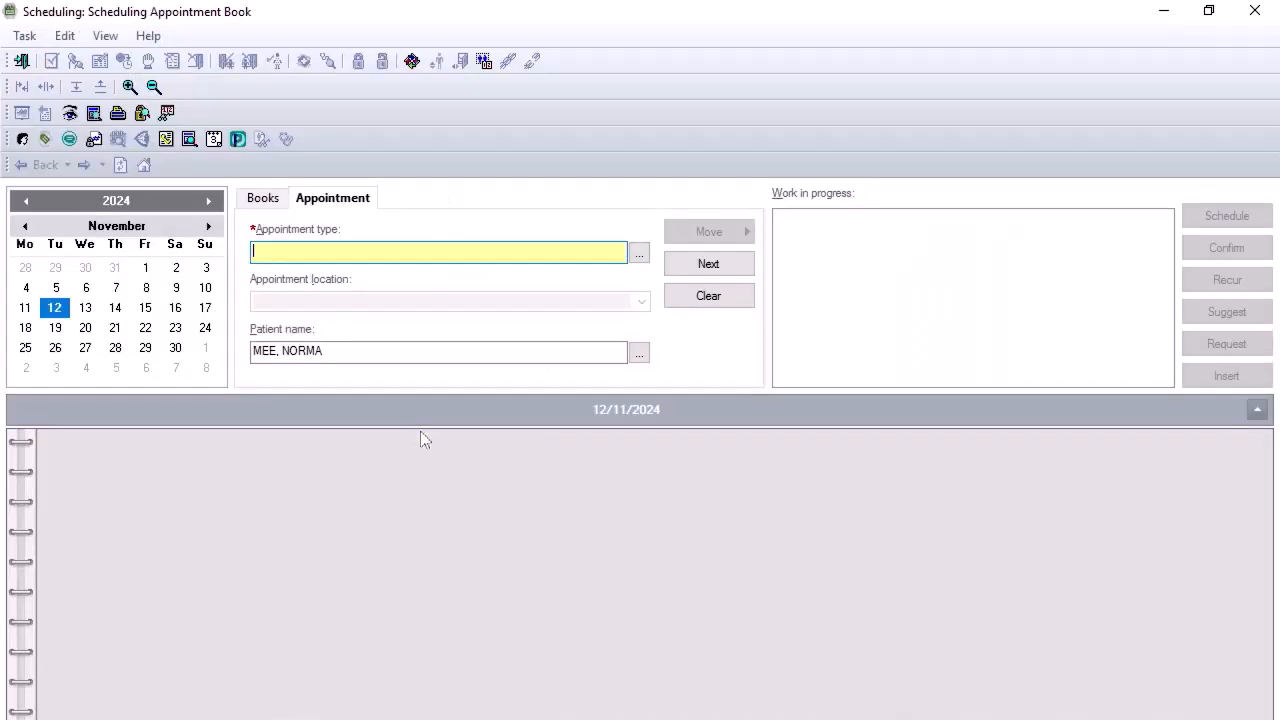
left_click(420, 432)
Set the appointment type to Gastro New and the appointment location to Gastro BRI
type("gastro ")
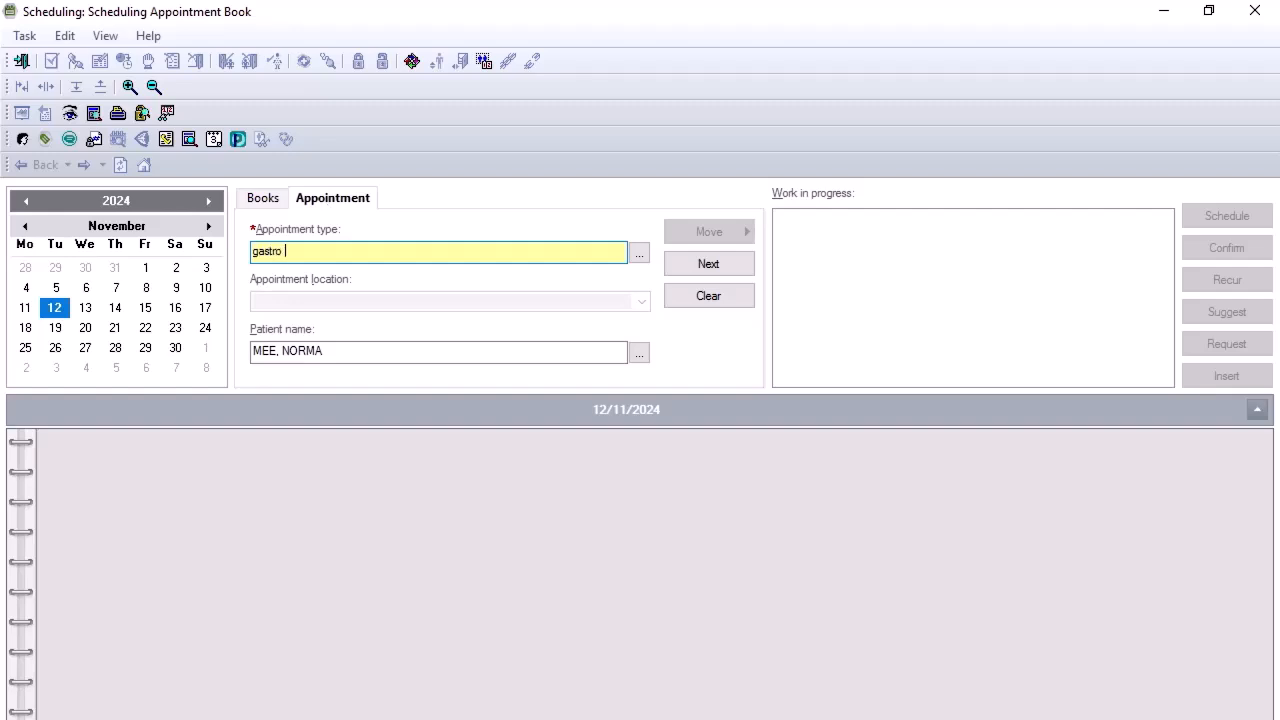
type("new")
left_click(638, 255)
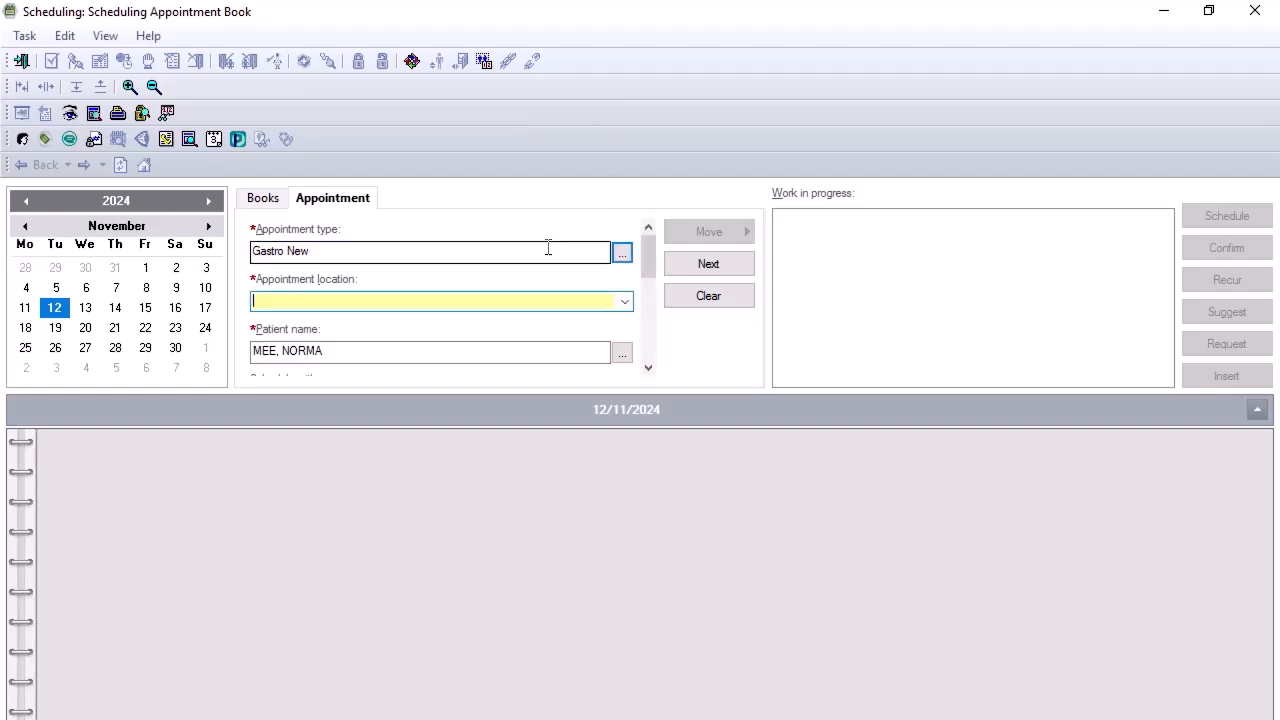
left_click(624, 301)
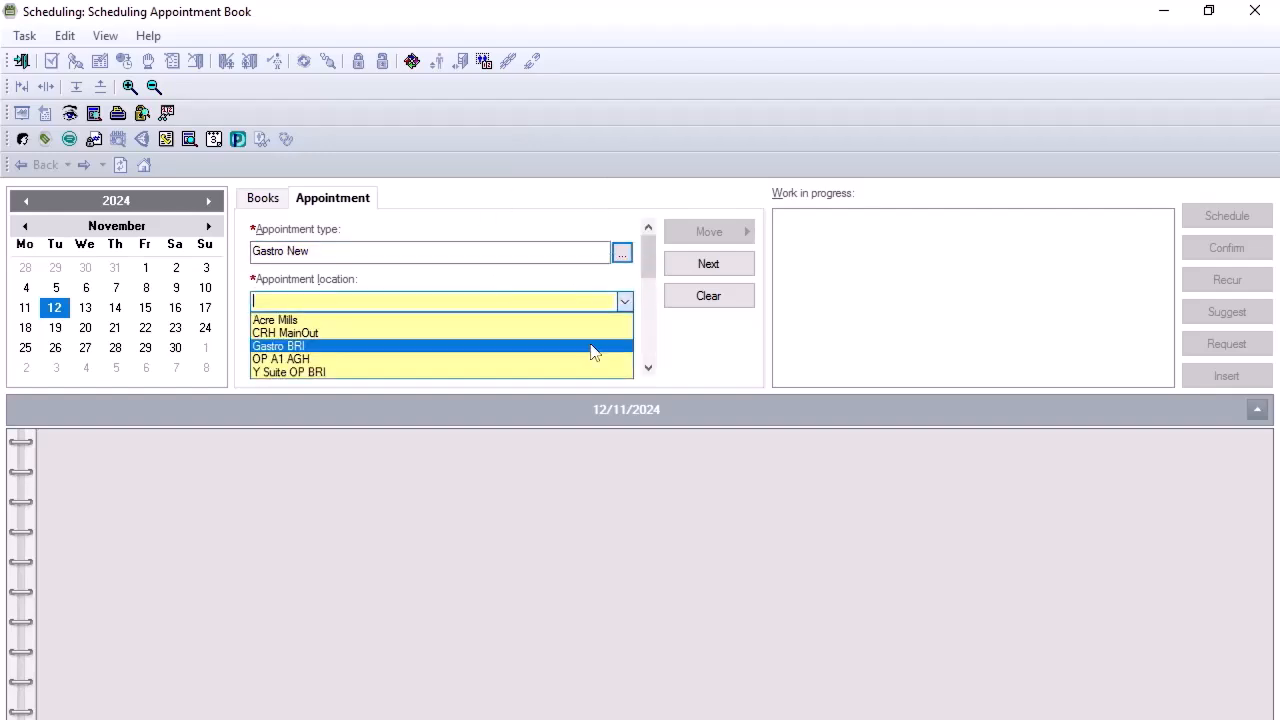
left_click(591, 346)
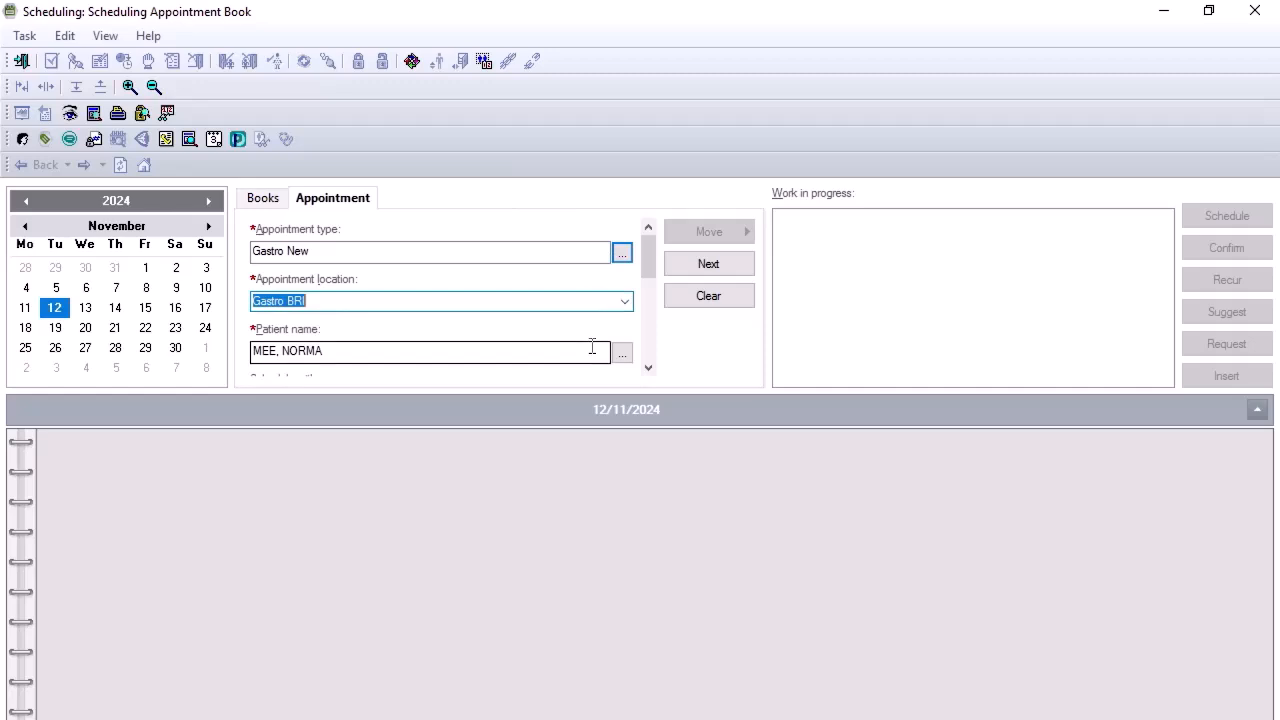
Choose First Available as the clinician to schedule with and move the appointment into work in progress
left_click(648, 369)
left_click(648, 369)
left_click(648, 369)
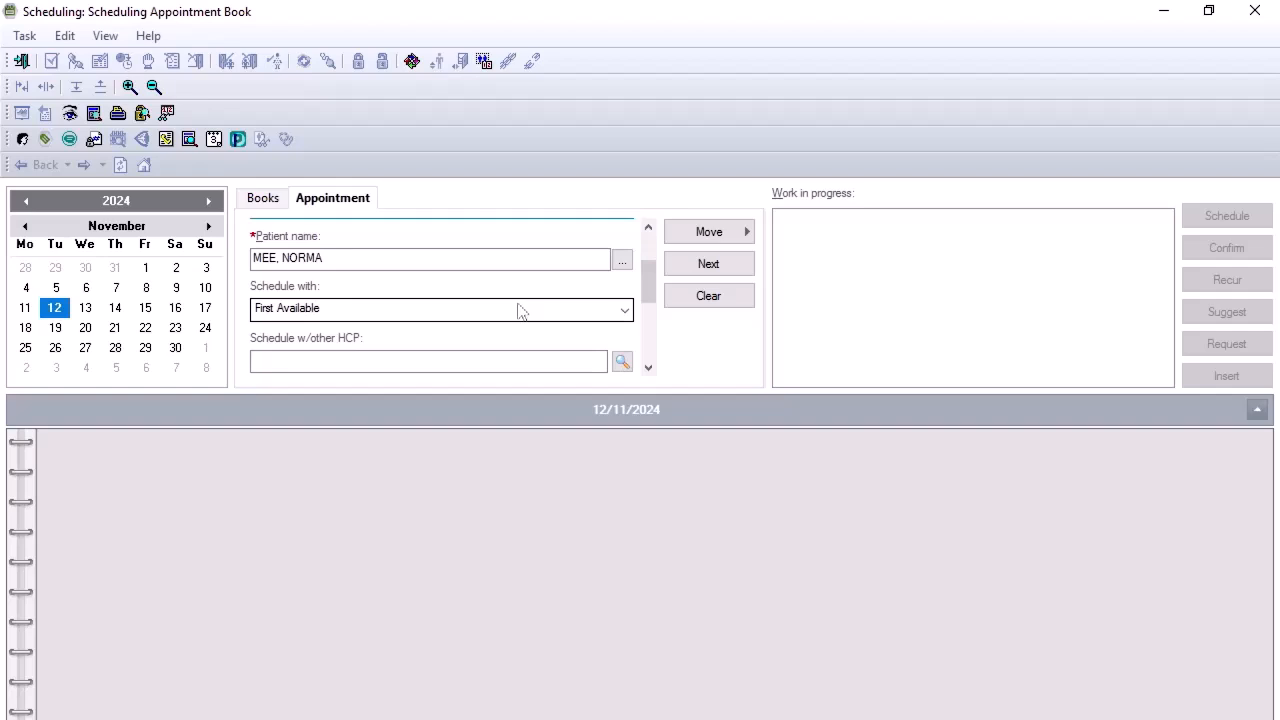
left_click(624, 310)
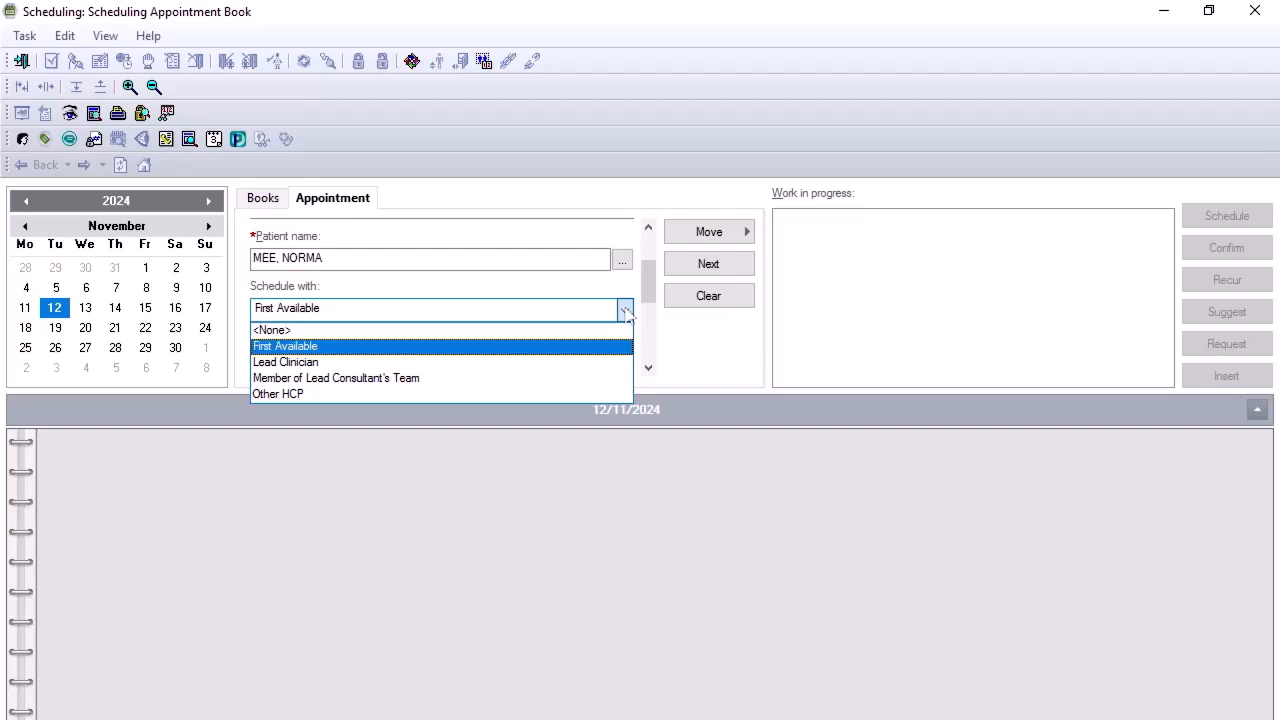
left_click(580, 346)
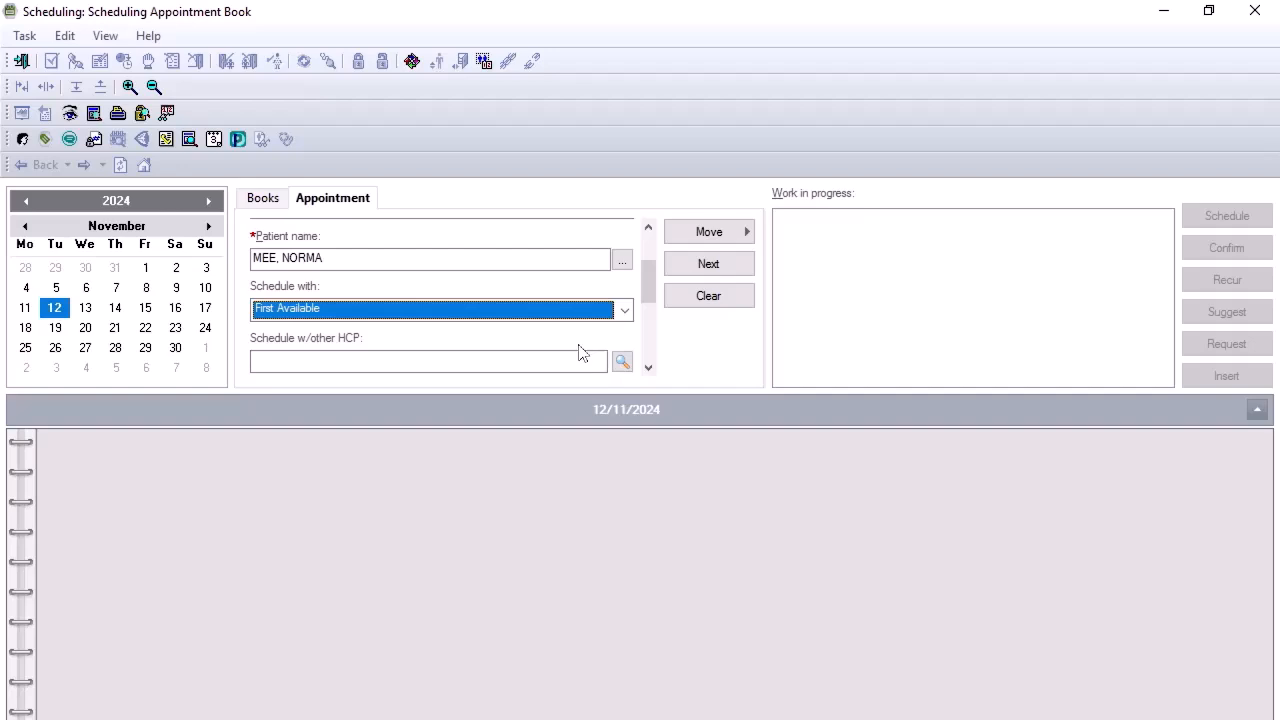
left_click(695, 237)
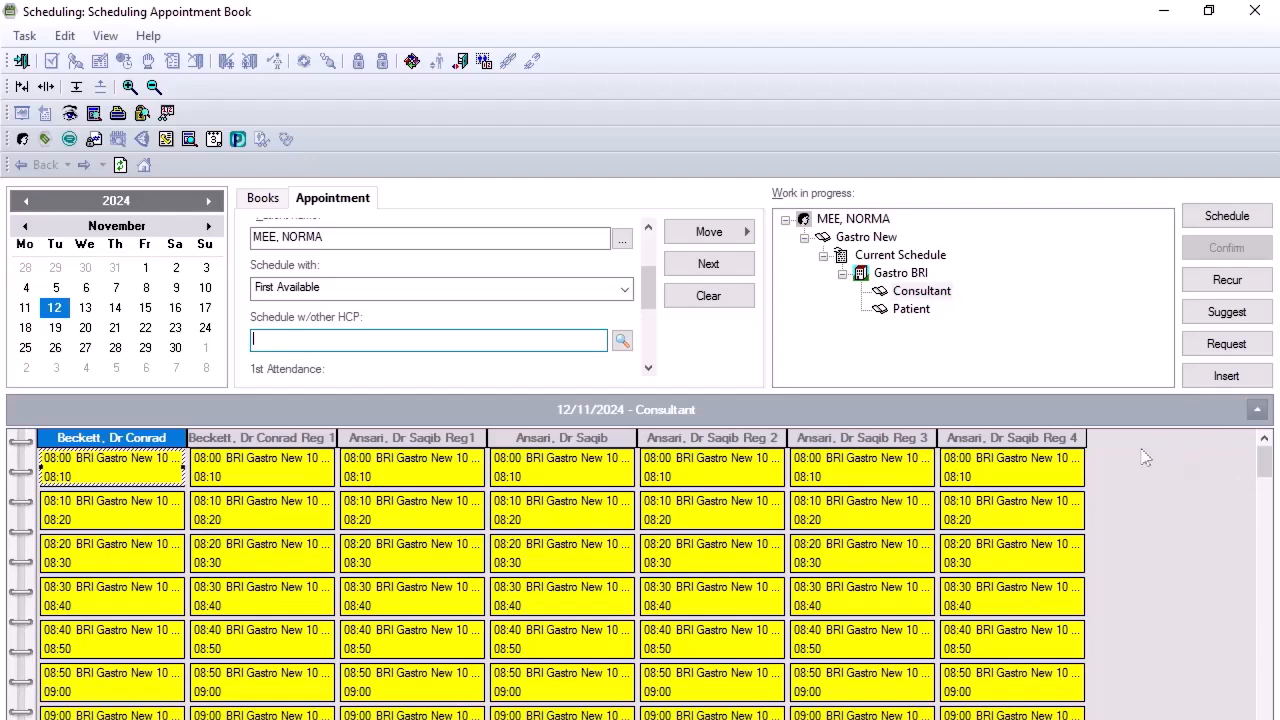
Bring up suggested schedules for the pending appointment and set the date range's end to 30/01/2025
key("ctrl")
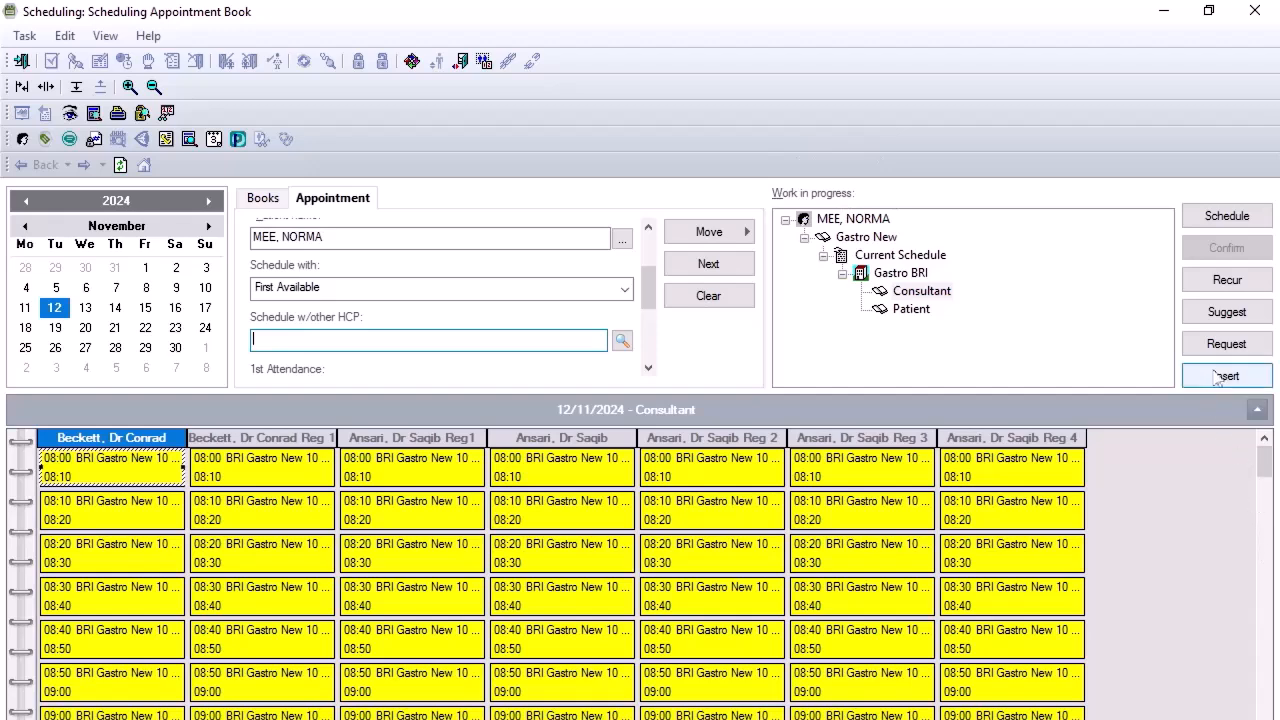
left_click(1226, 318)
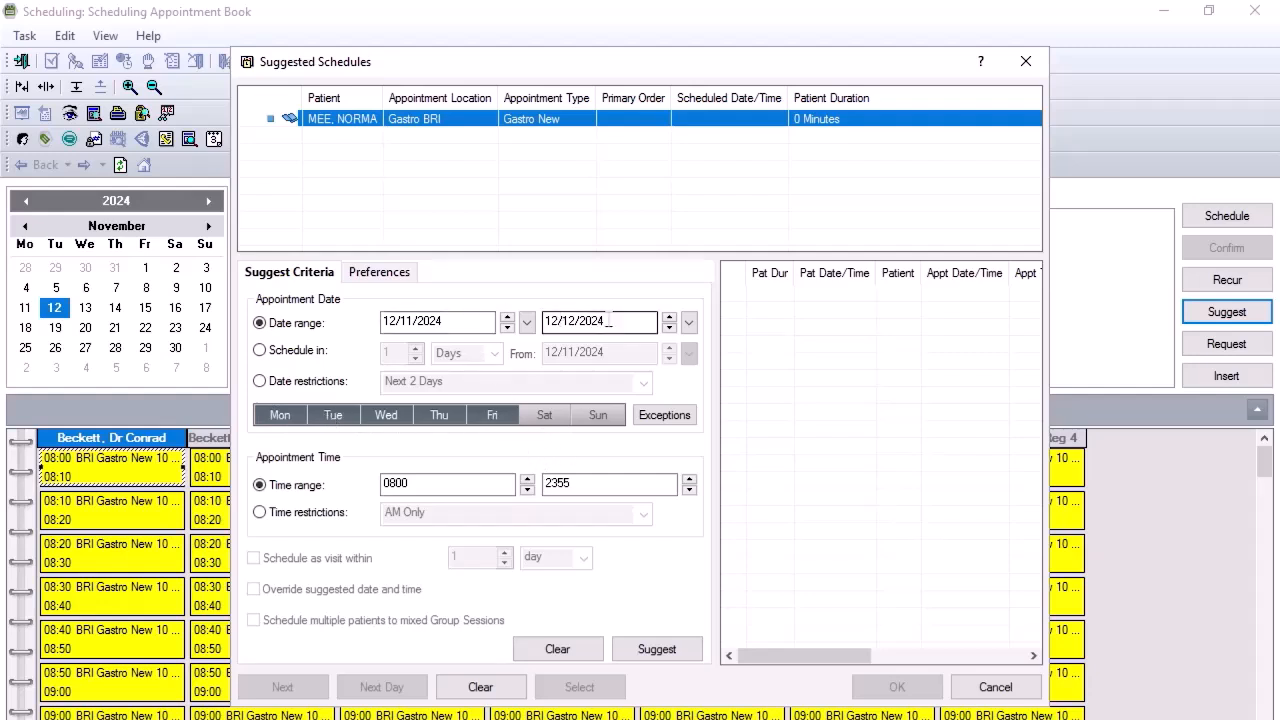
left_click(560, 321)
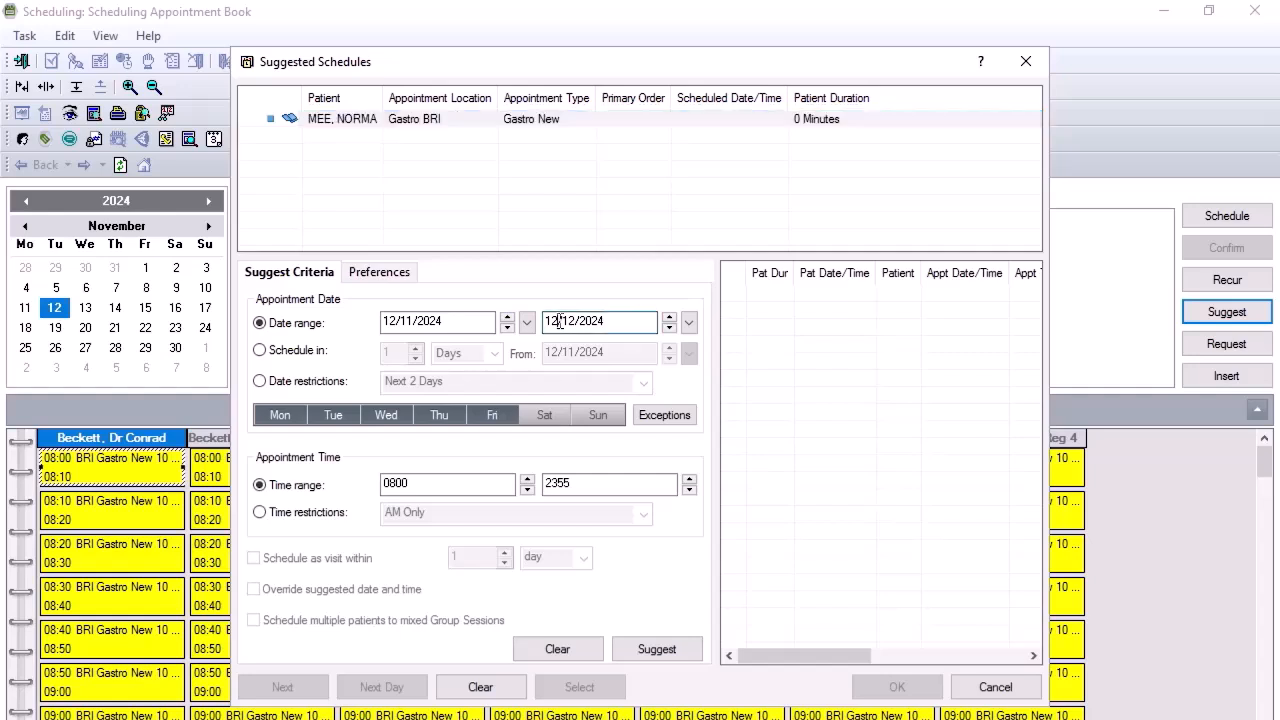
type("01/01/2025")
left_click(556, 321)
type("30")
Try excluding Tuesday and Thursday from the days allowed for the suggested appointment
left_click(290, 420)
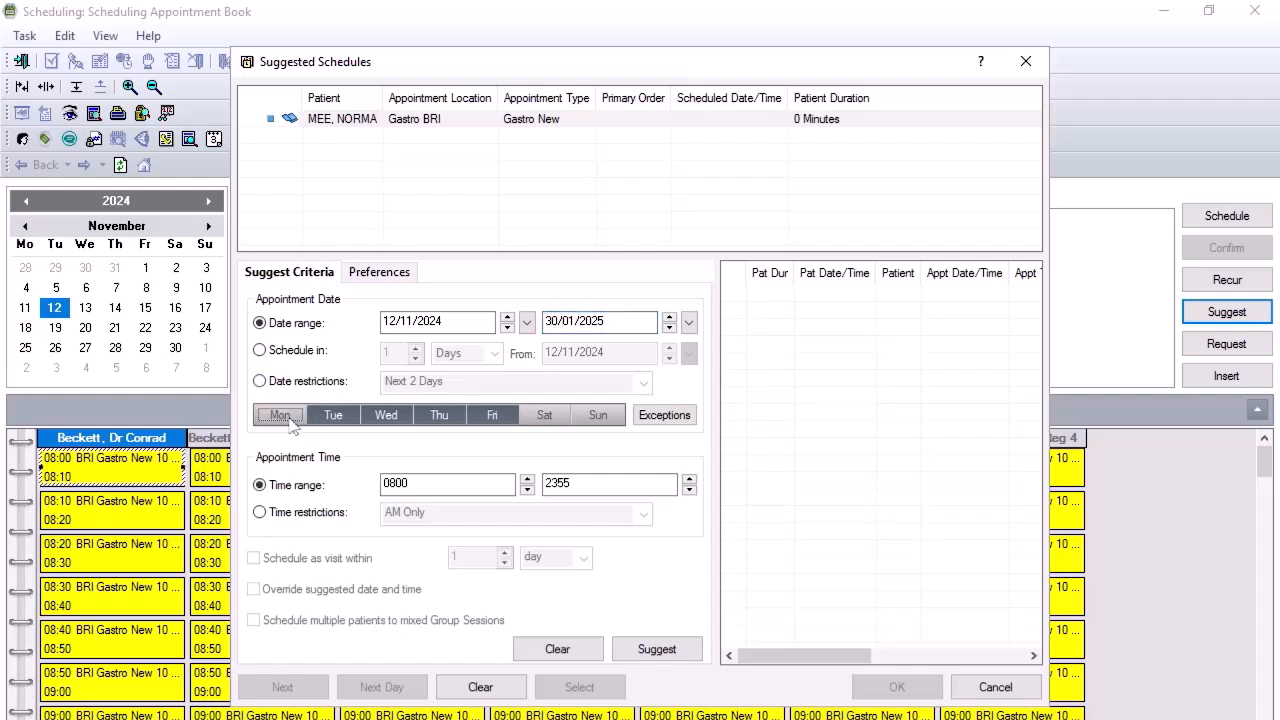
left_click(290, 420)
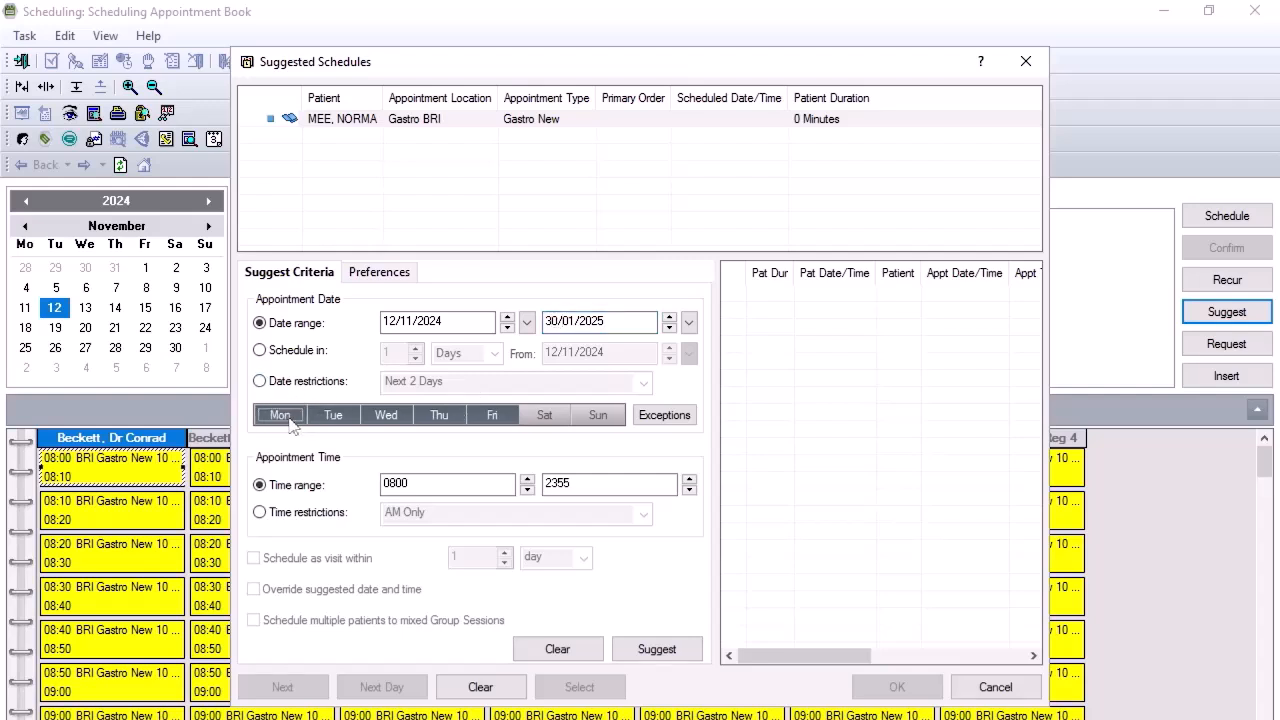
left_click(345, 422)
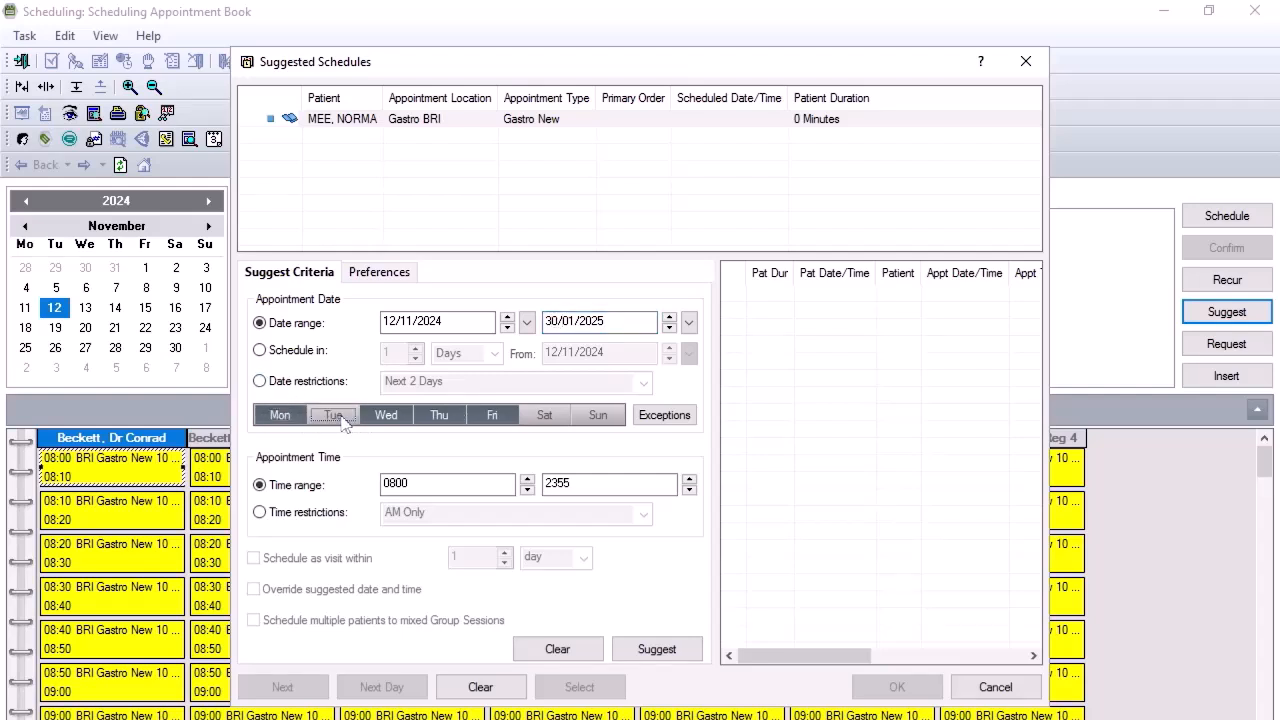
left_click(451, 424)
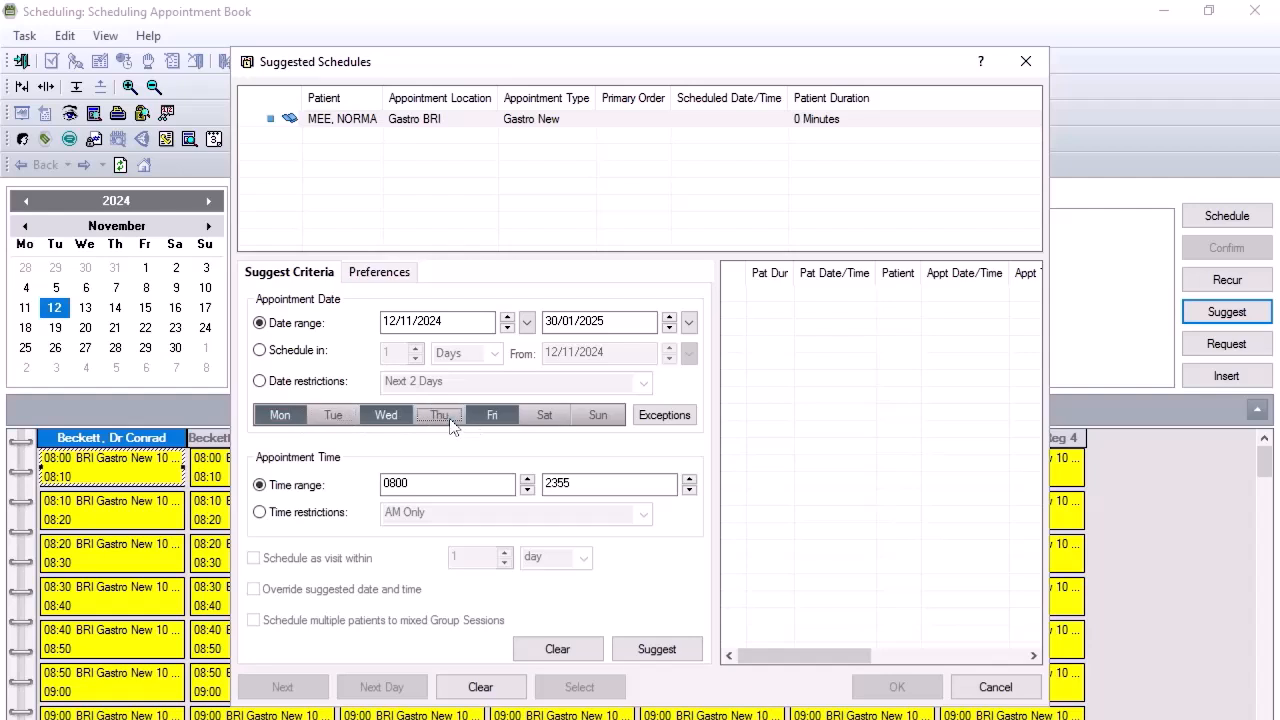
Limit the suggested appointment's time range to 0900 through 1700
left_click(418, 485)
type("1000")
left_click(584, 485)
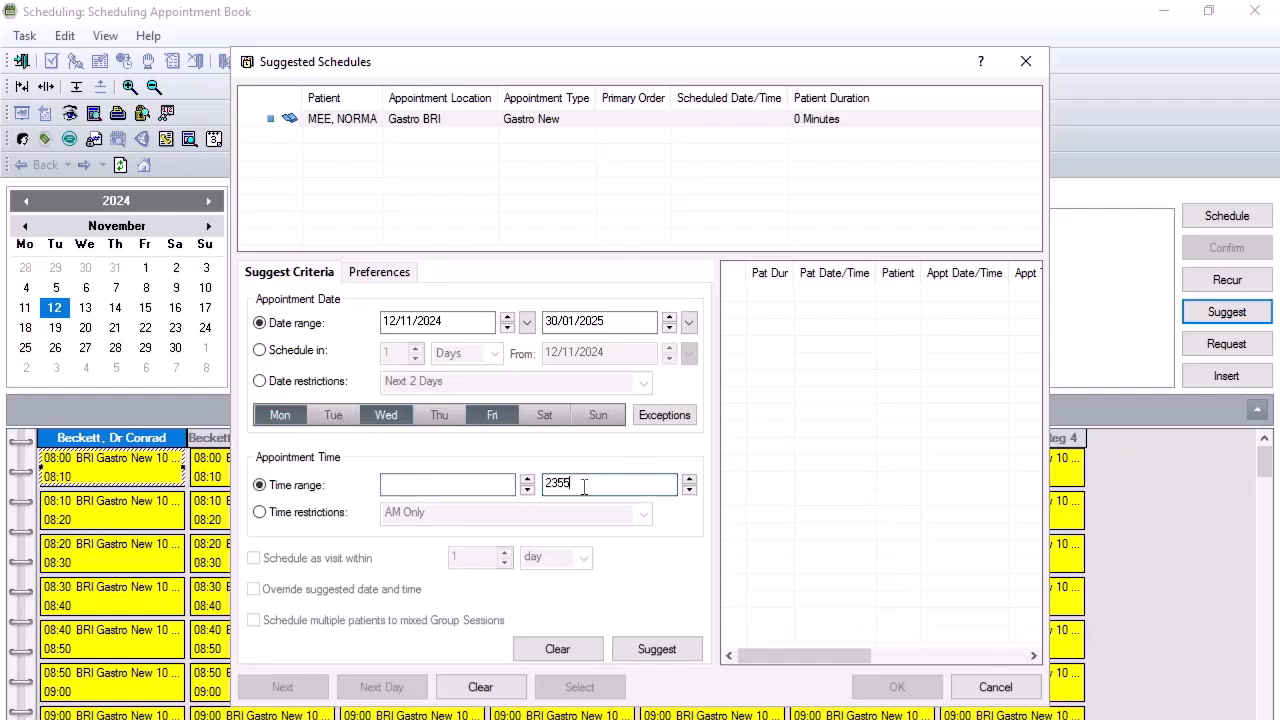
key("BackSpace")
key("BackSpace")
key("BackSpace")
key("BackSpace")
type("1700")
left_click(460, 488)
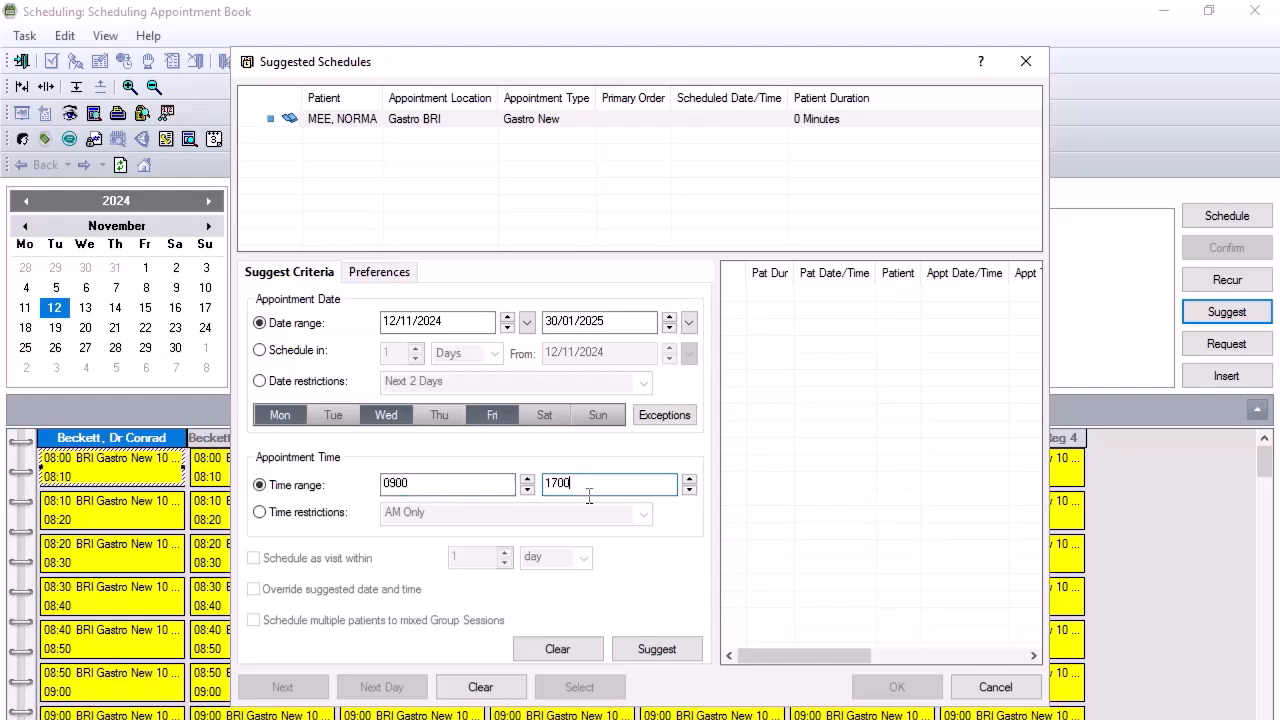
Generate slot suggestions from these criteria and request further matching slots, including on the next day
left_click(657, 652)
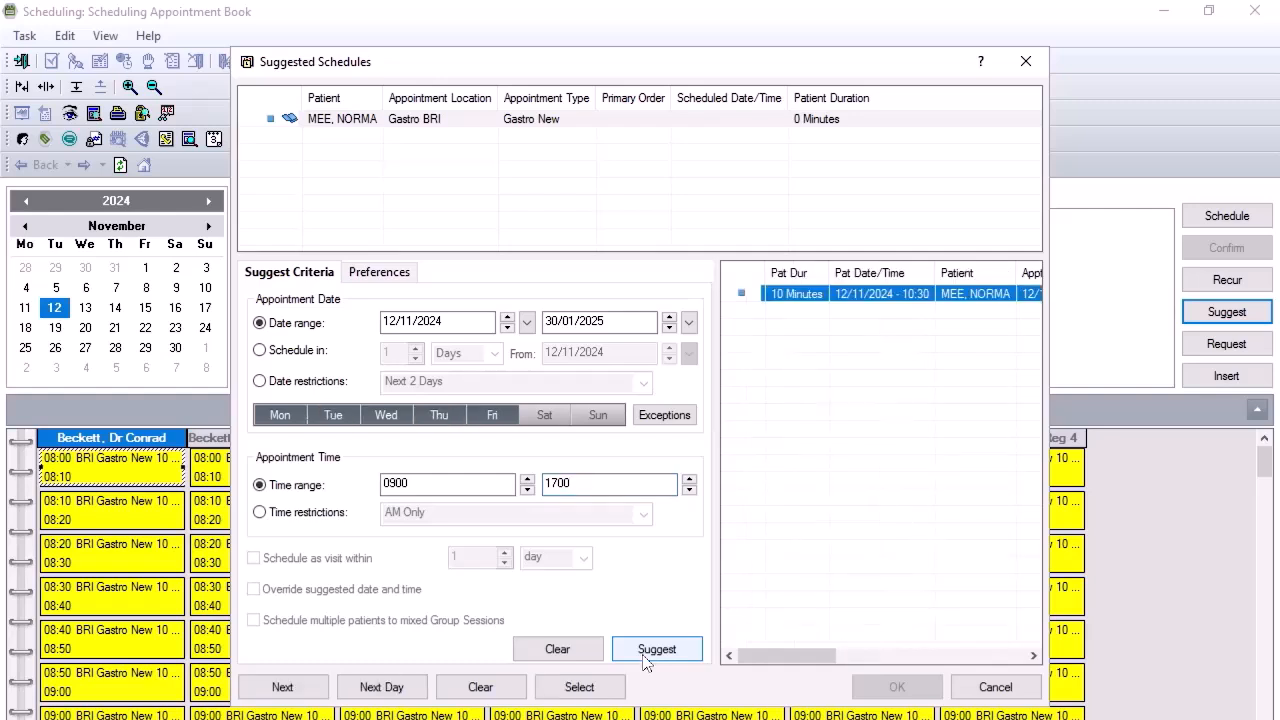
left_click(305, 689)
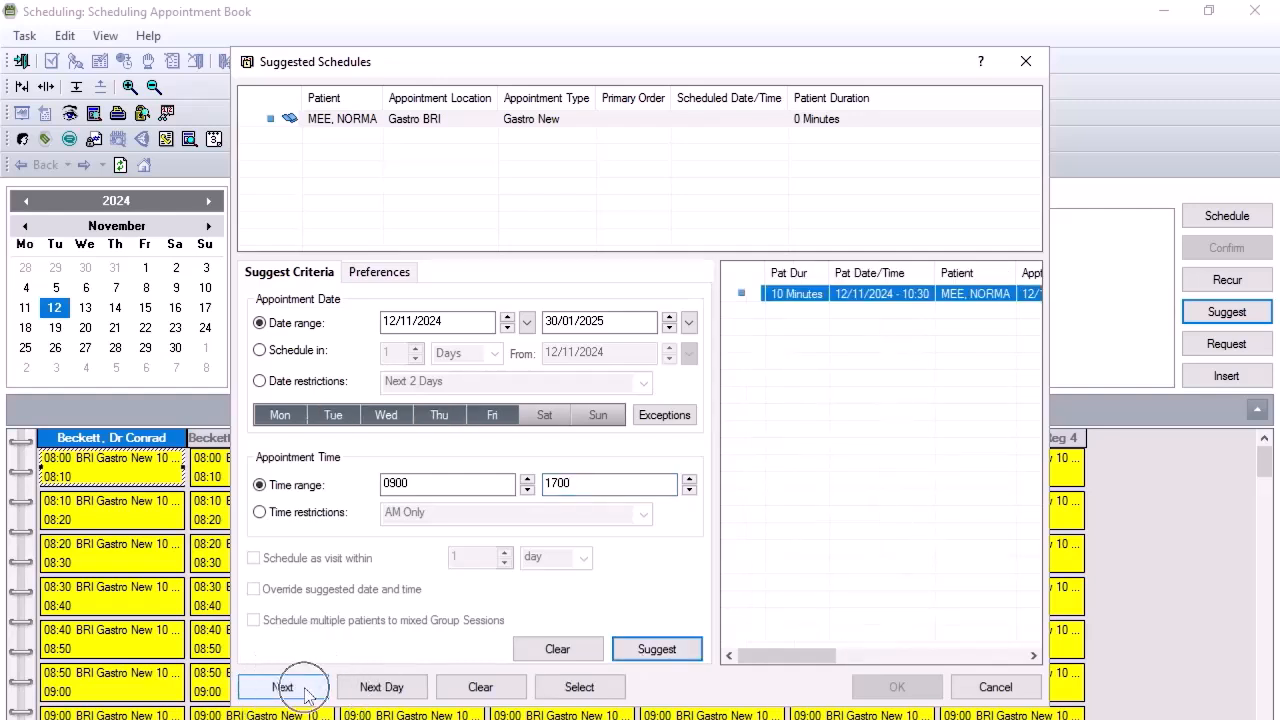
left_click(371, 688)
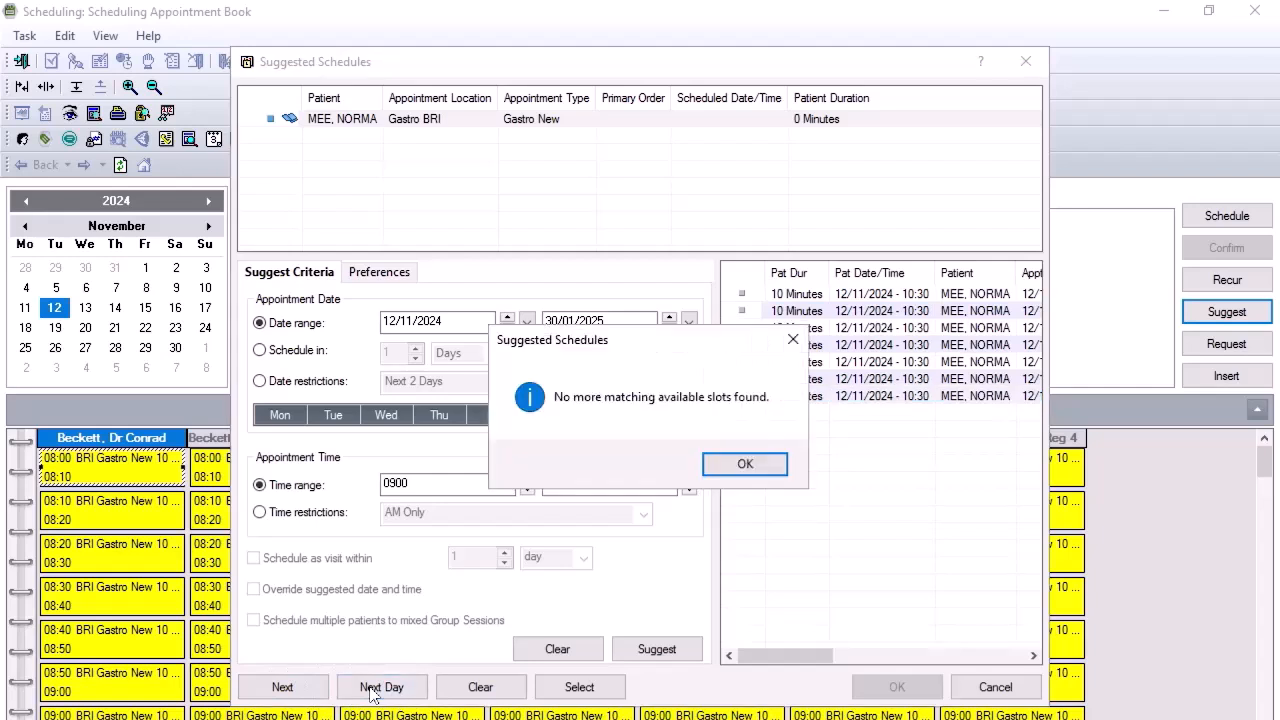
key("Return")
left_click(300, 689)
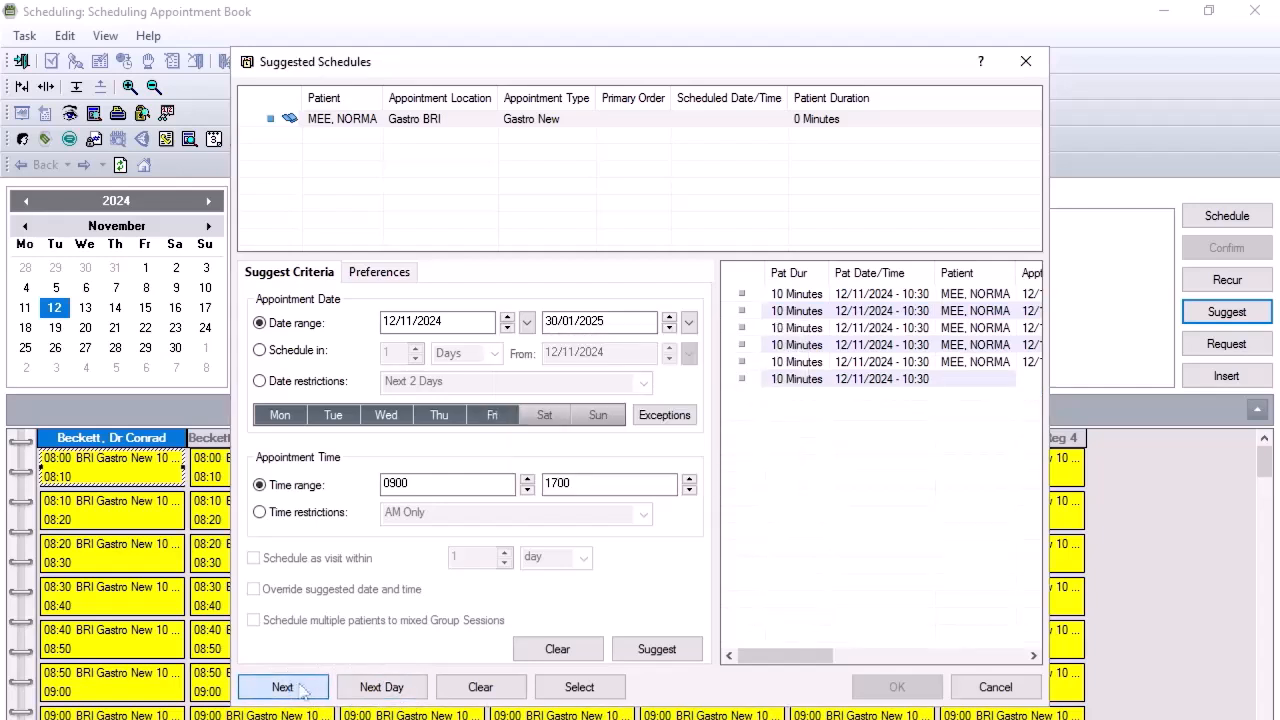
left_click(298, 689)
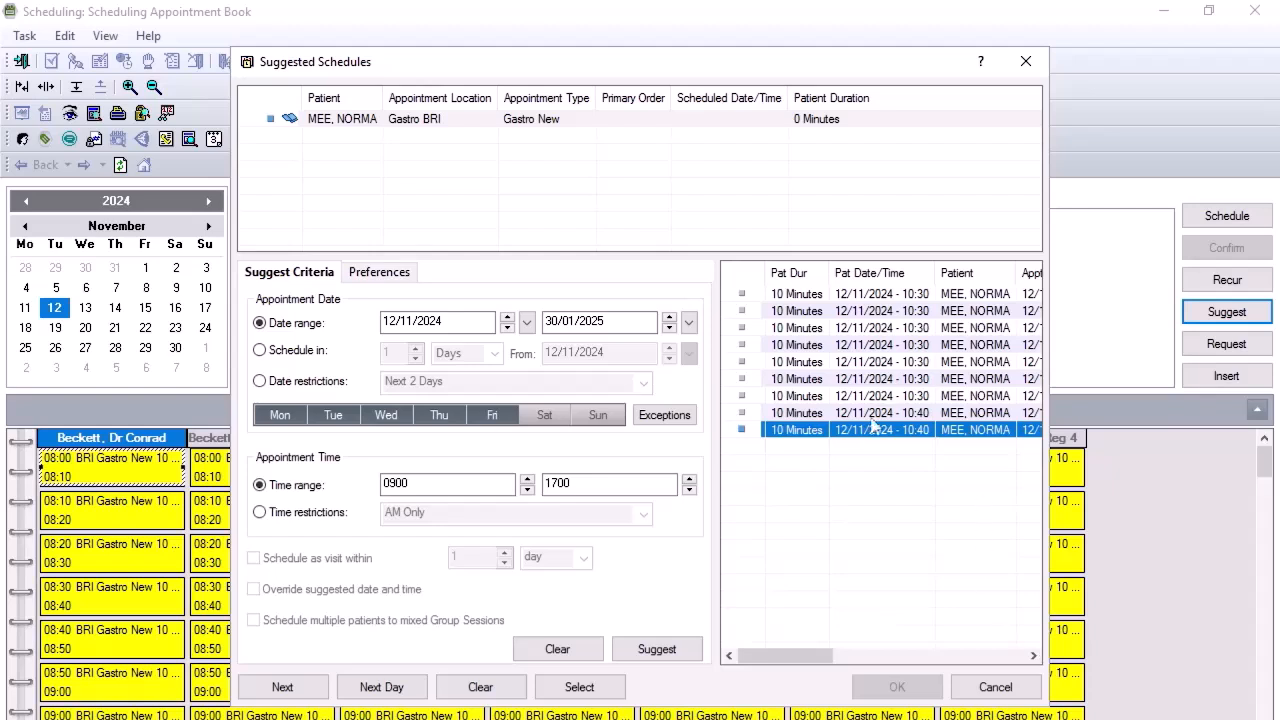
Accept the first suggested 10:40 slot on 12/11/2024 and confirm the patient's Gastro New appointment
left_click(741, 413)
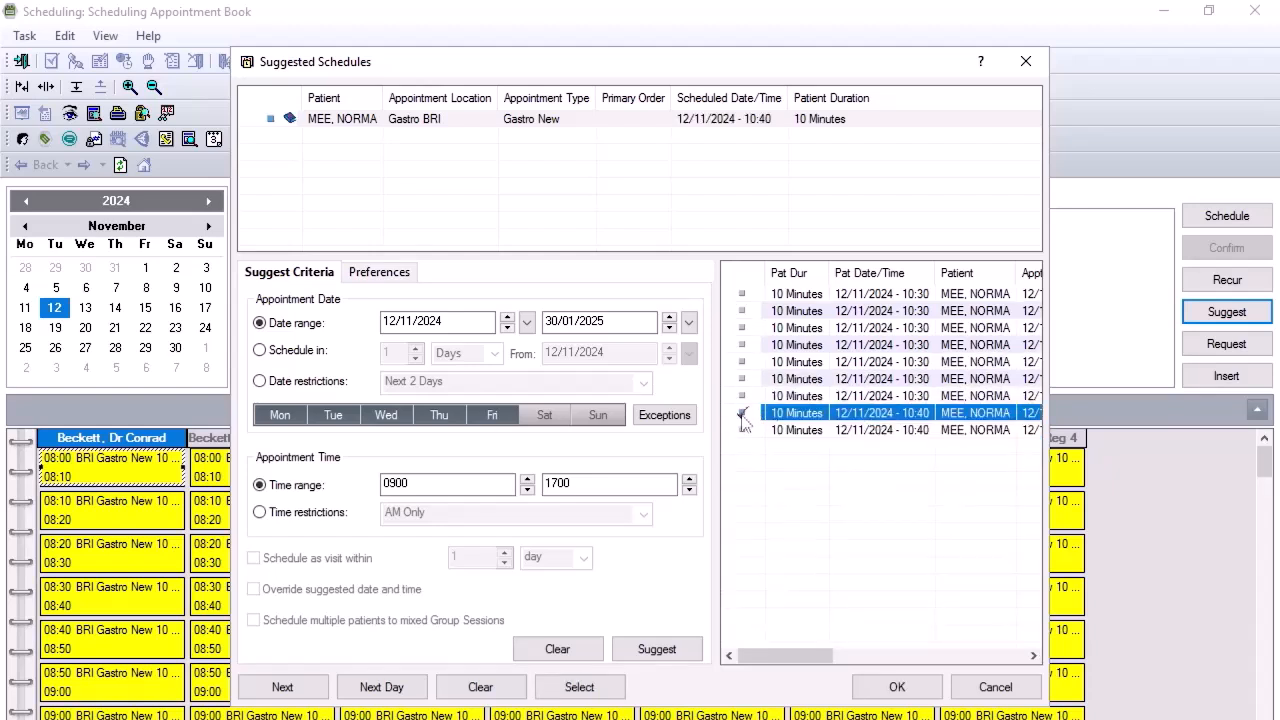
left_click(897, 687)
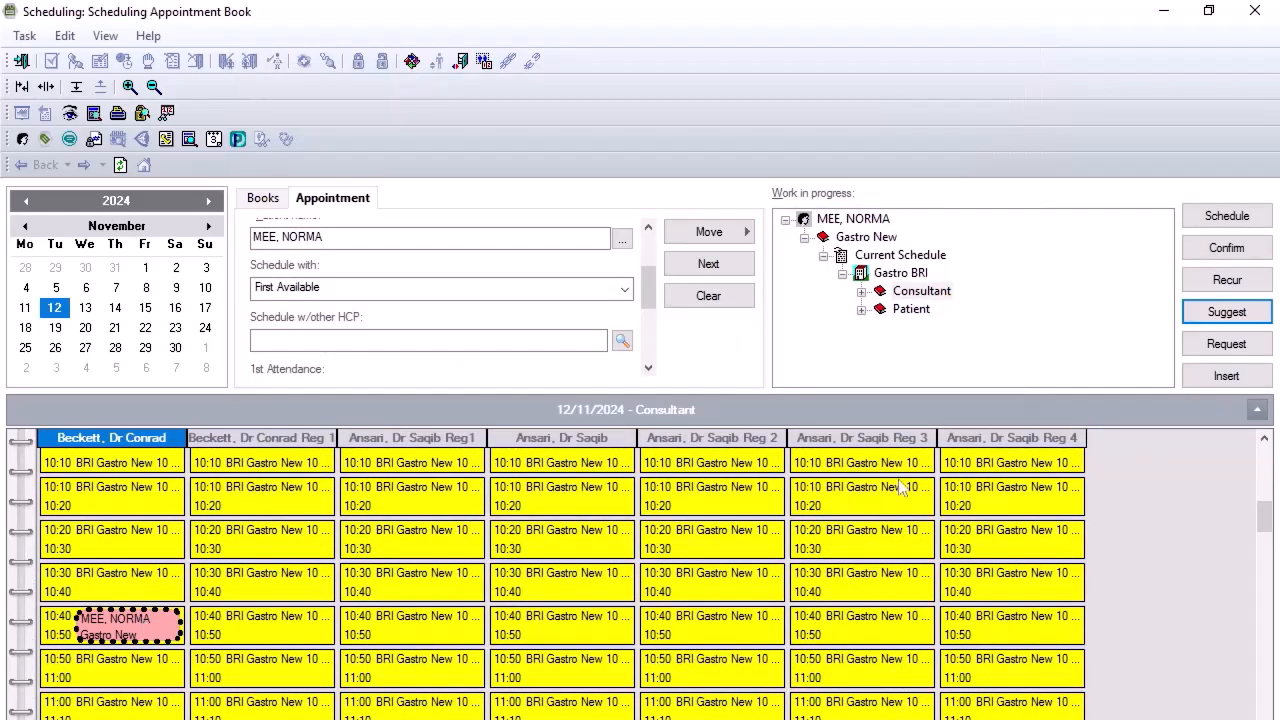
left_click(1215, 262)
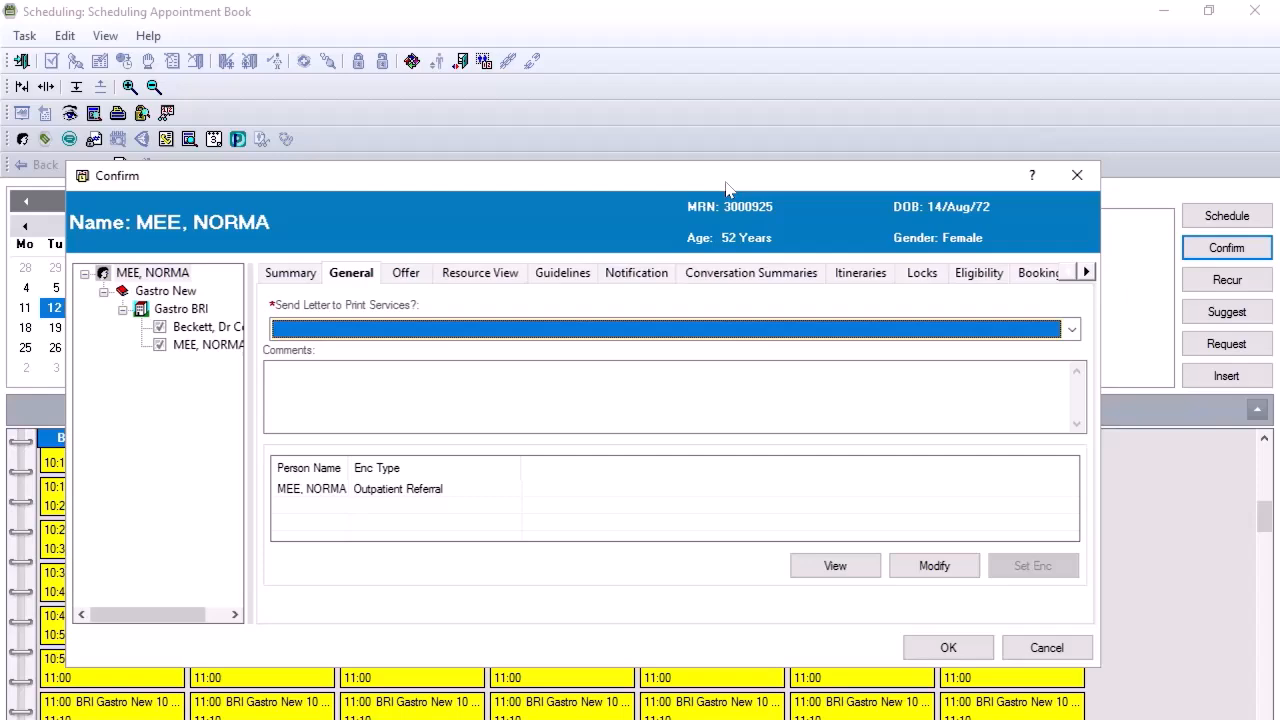
key("Return")
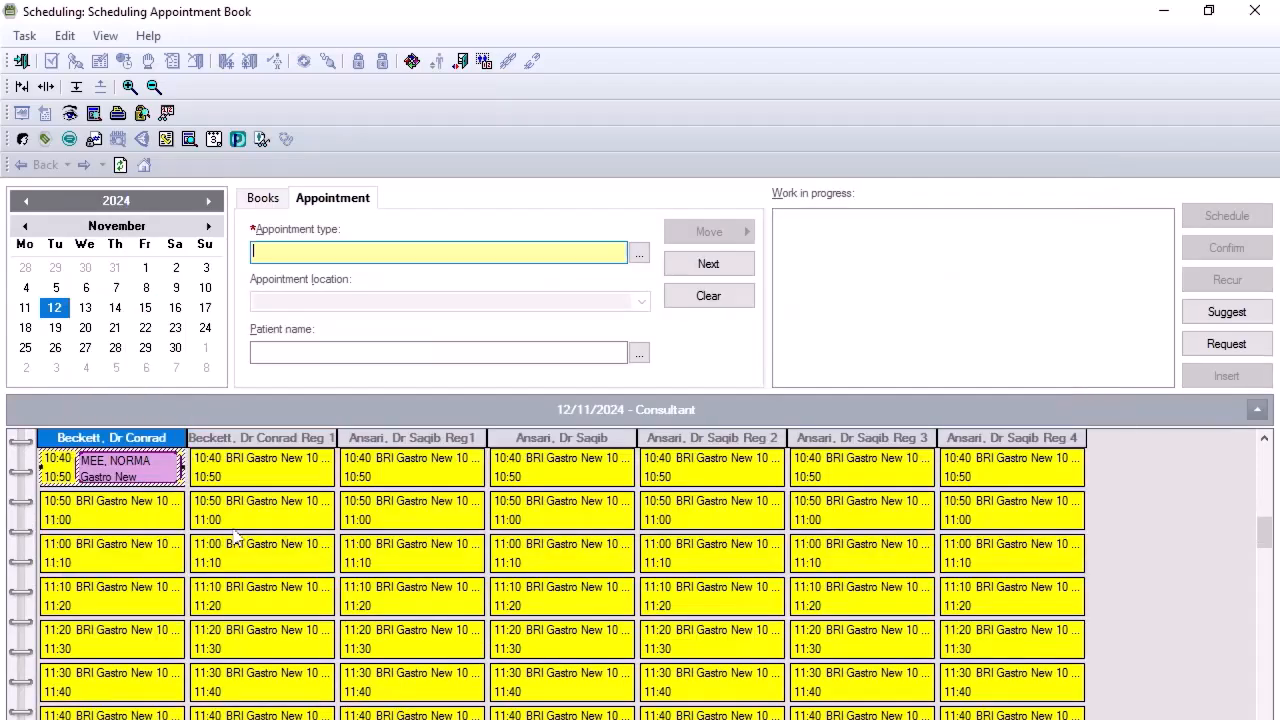